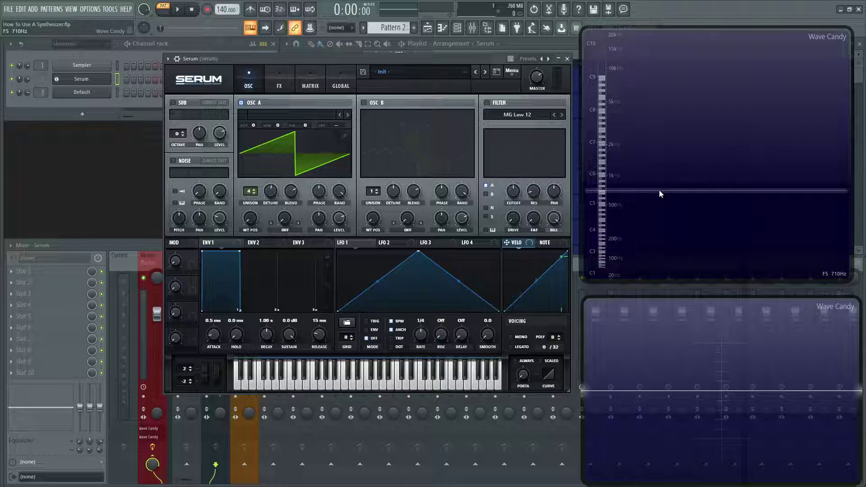
Collapse Serum, select the Sytrus mixer track and open the Default channel's Sytrus synth
left_click(142, 246)
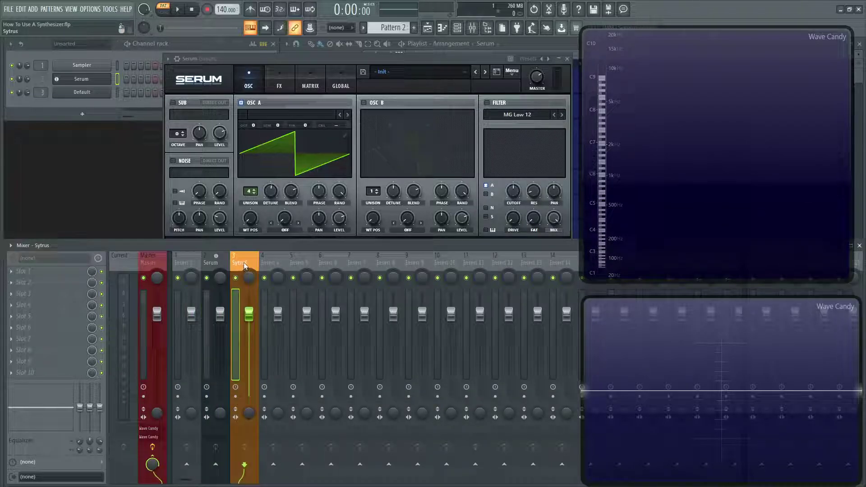
left_click(558, 59)
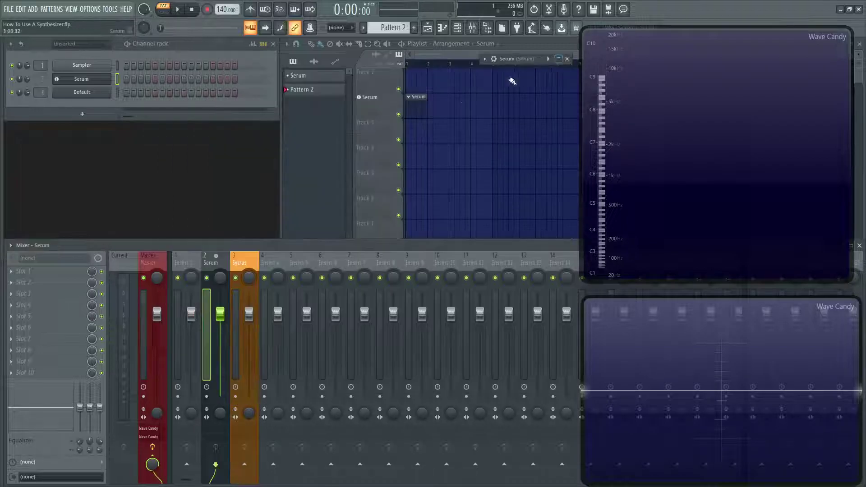
left_click(241, 262)
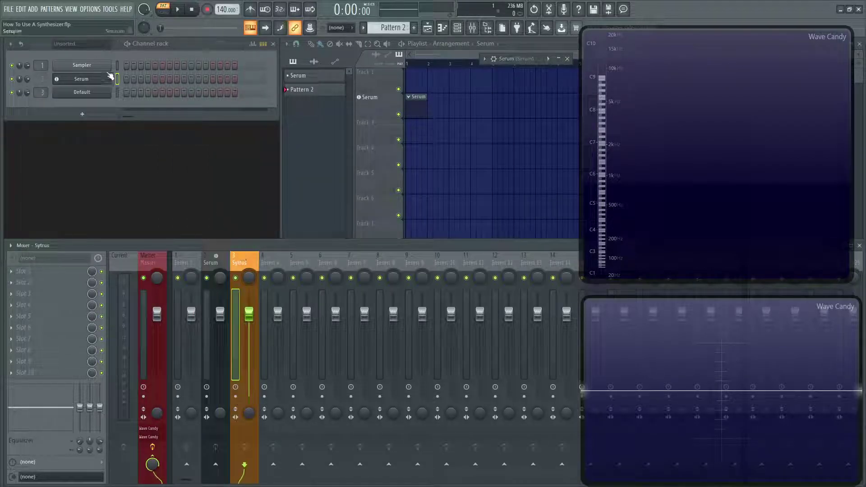
left_click(94, 92)
left_click_drag(355, 159, 409, 172)
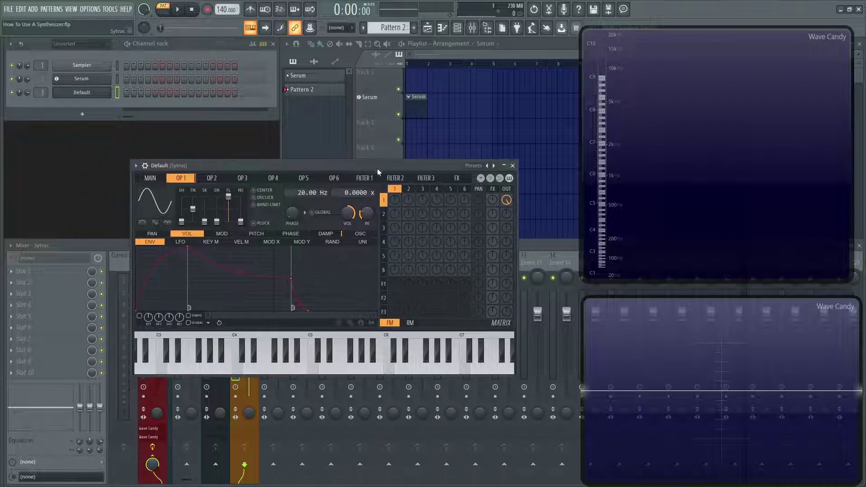
Load the Default Sytrus preset and show operator 1's settings
left_click(478, 166)
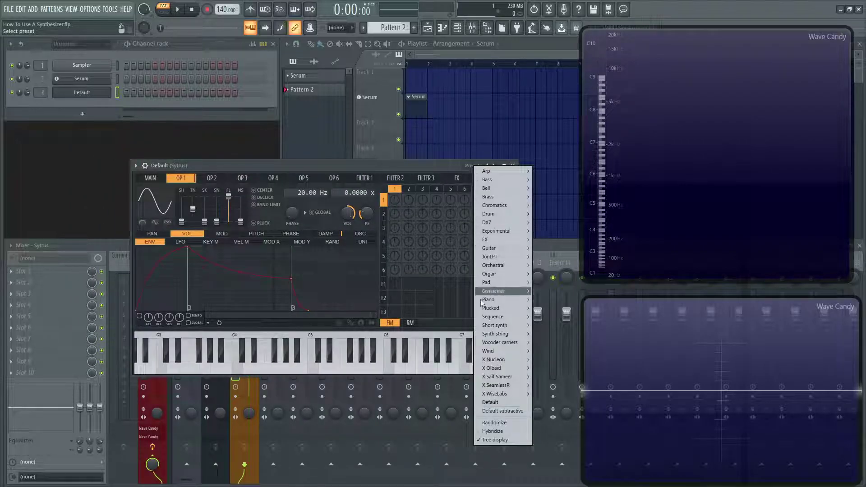
left_click(502, 402)
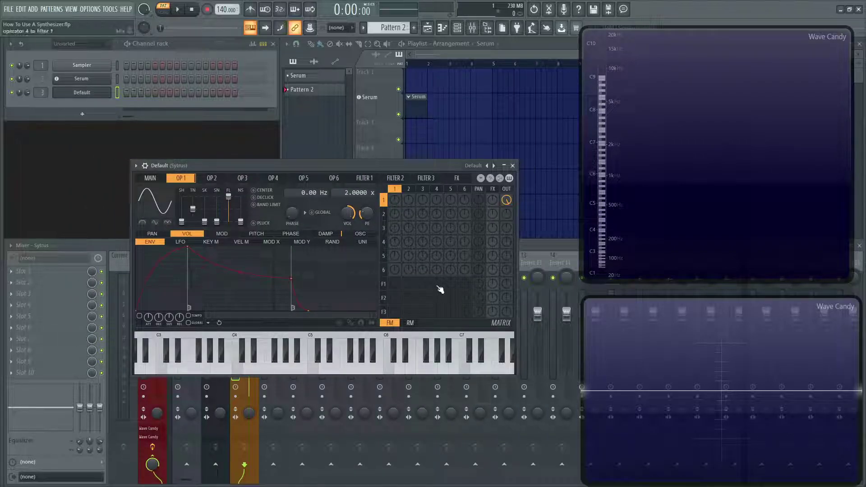
left_click(152, 179)
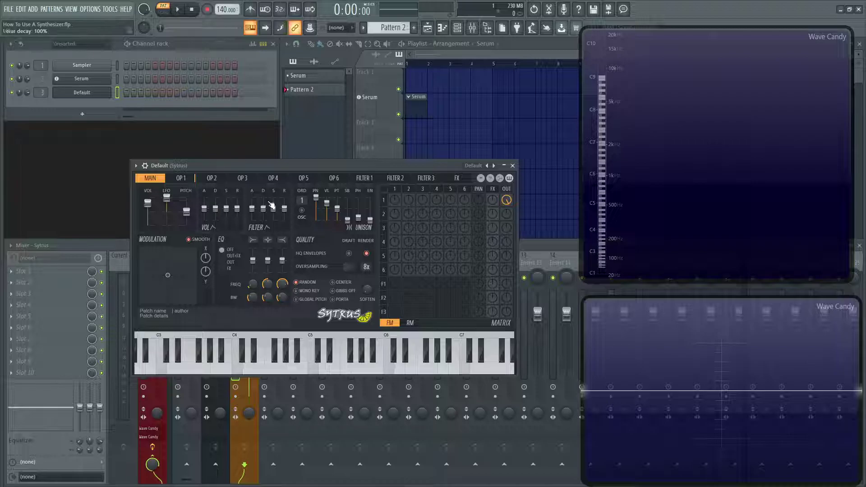
left_click(183, 178)
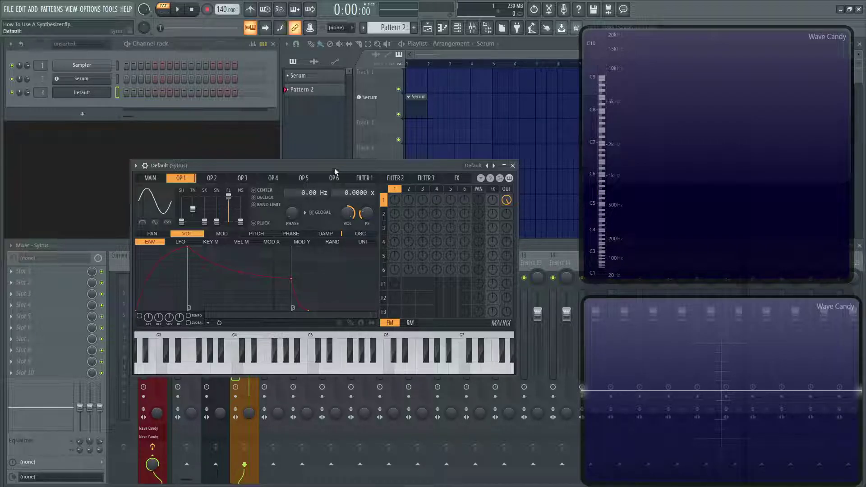
Raise operator 1's frequency offset to 30 Hz and play E4 to show the slow low sine
left_click_drag(337, 166, 381, 160)
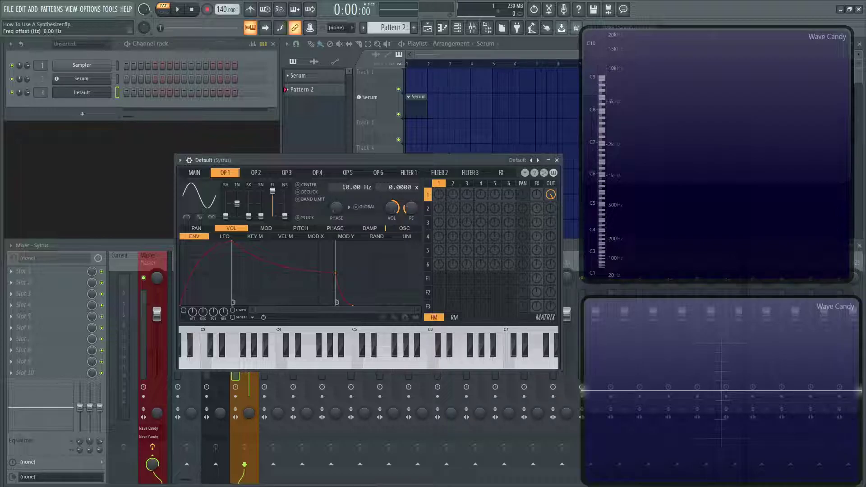
scroll(357, 187, "up", 2)
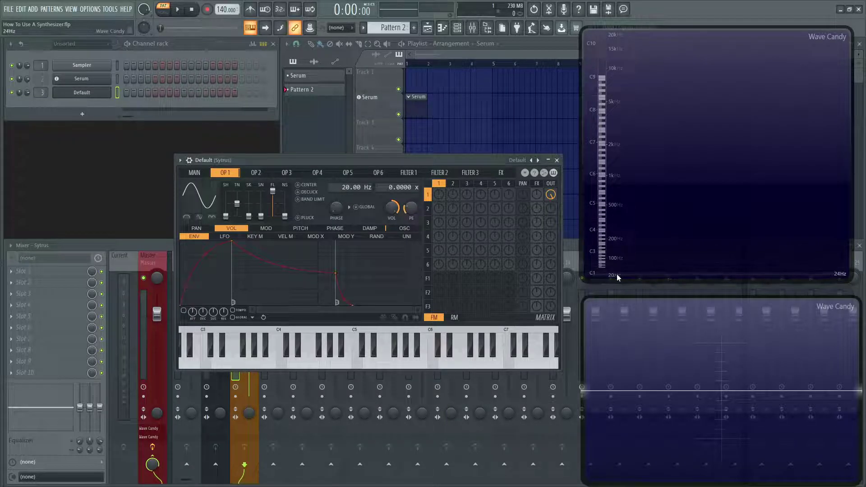
left_click_drag(388, 162, 388, 158)
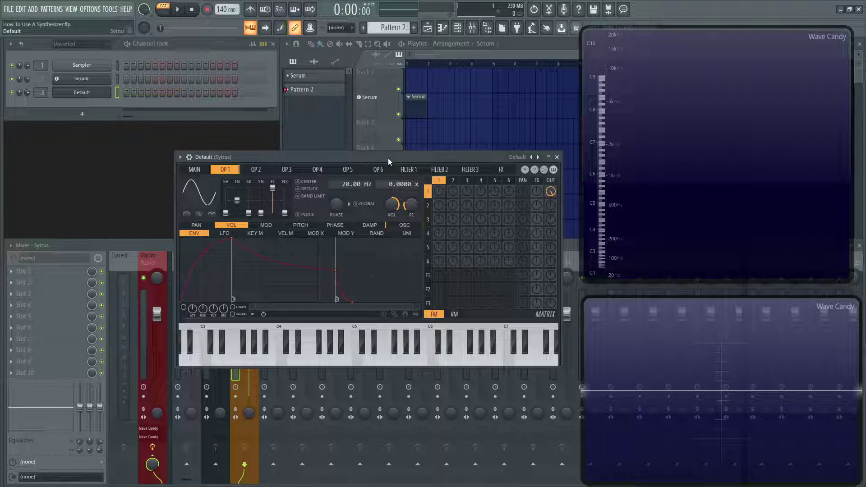
key("c")
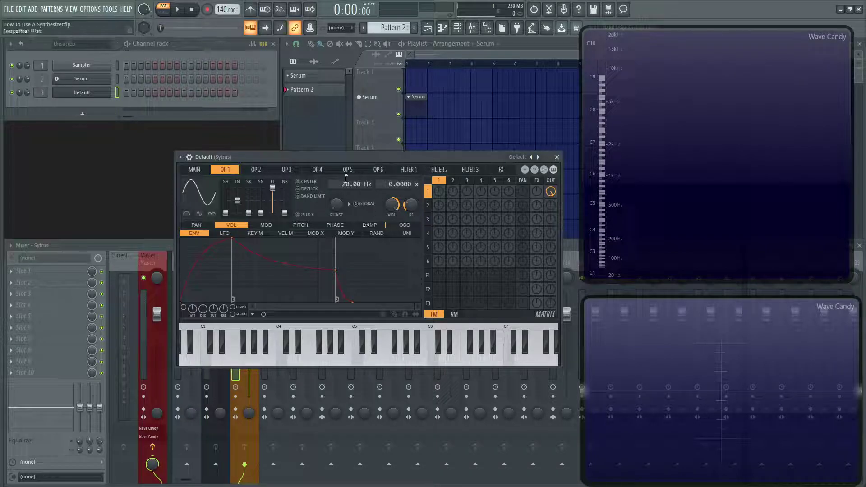
scroll(352, 184, "up", 1)
key("c")
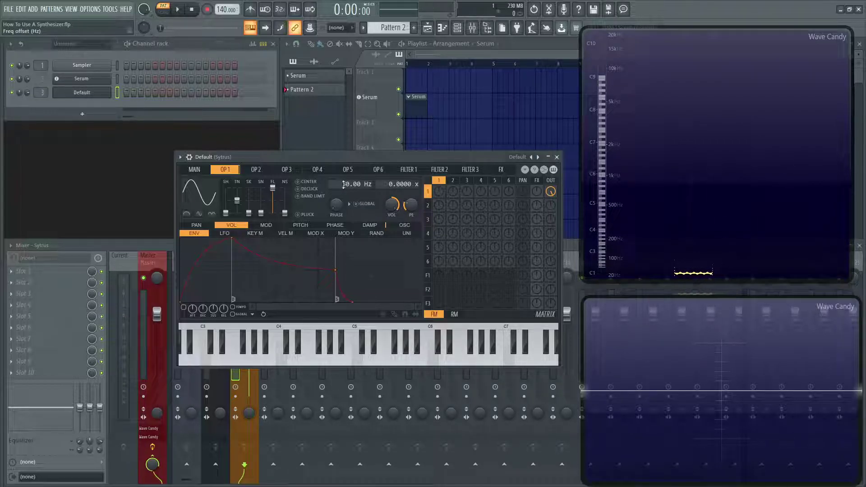
Step operator 1's frequency offset up through 40 and 50 Hz, playing E4 after each change
left_click_drag(345, 185, 345, 184)
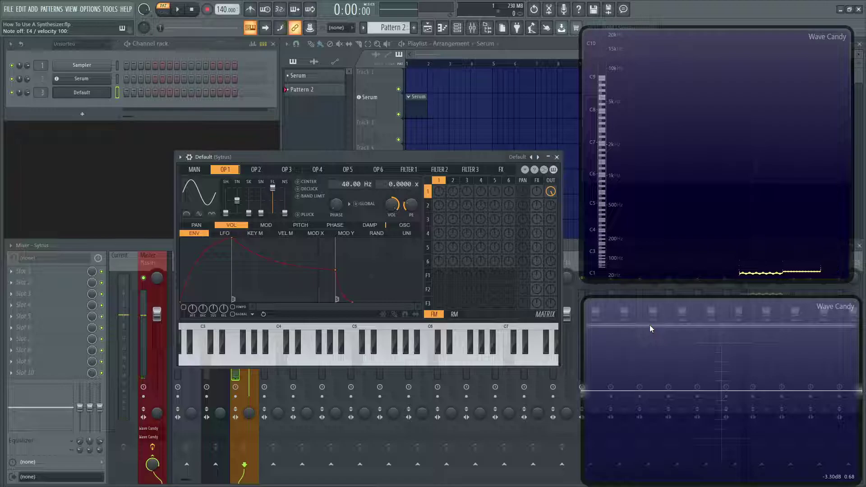
key("c")
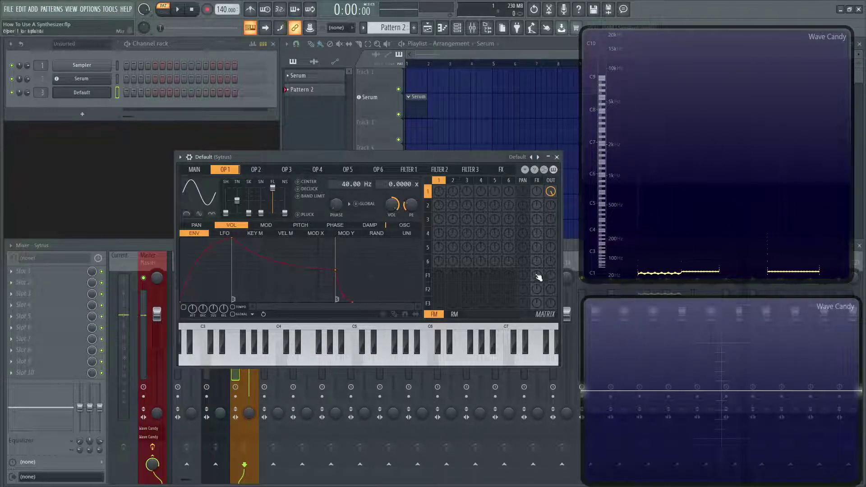
key("c")
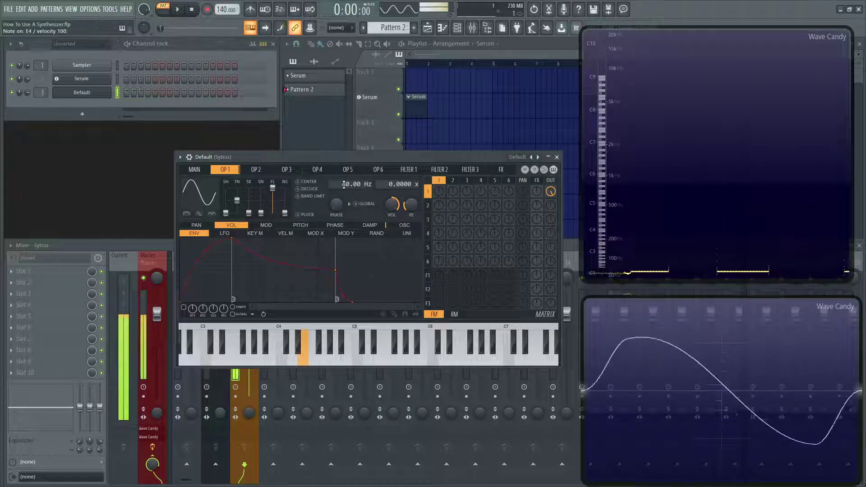
mouse_move(344, 184)
left_mouse_down()
mouse_move(344, 168)
mouse_move(355, 192)
left_mouse_up()
key("c")
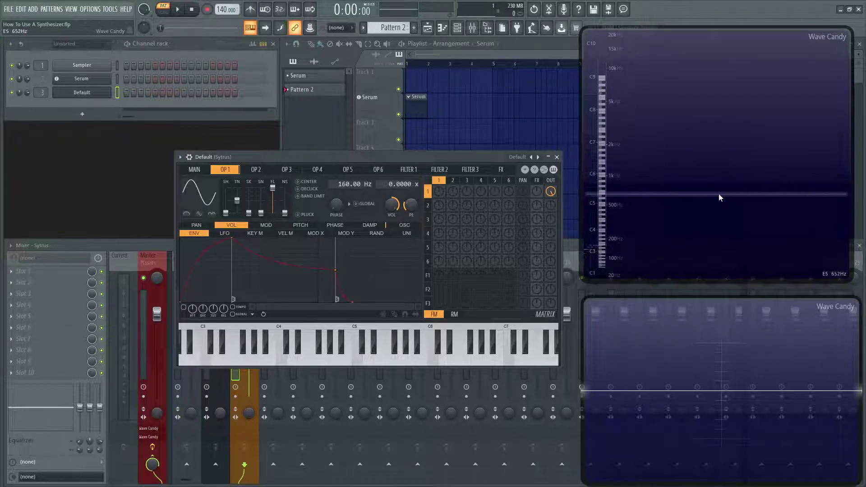
Set operator 1's frequency offset to 500 Hz and lower the Sytrus mixer track to -5.6 dB
left_click_drag(405, 156, 441, 150)
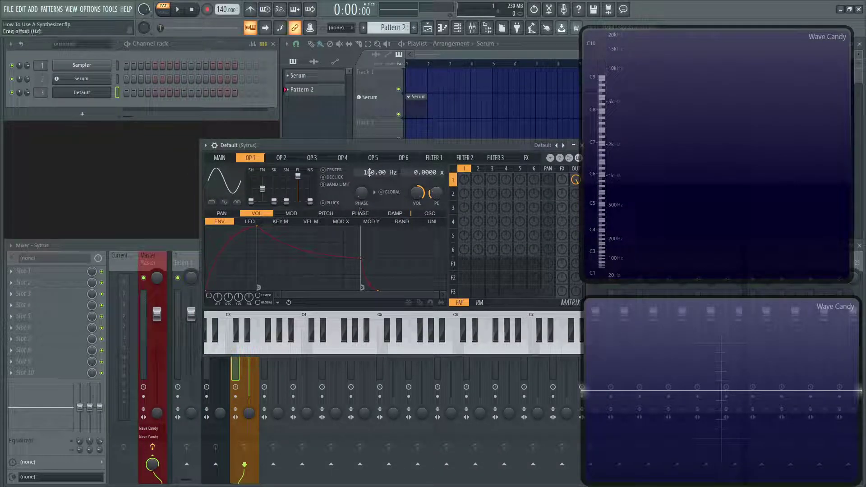
left_click_drag(369, 172, 370, 167)
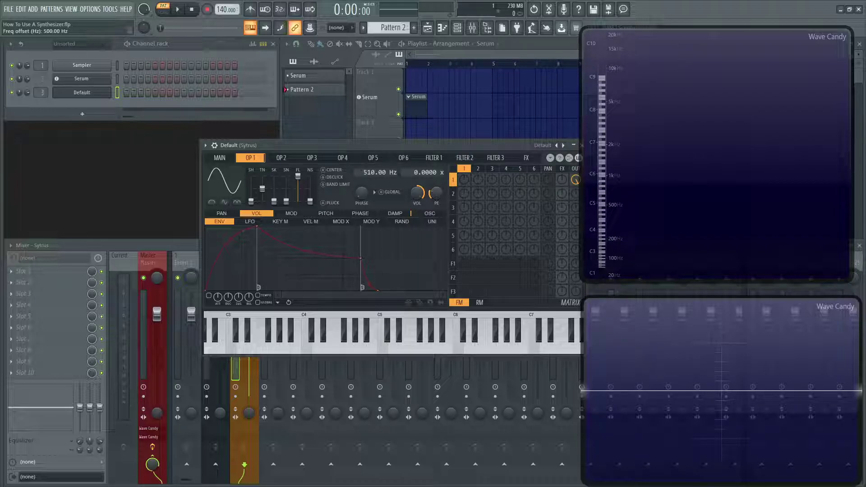
left_click(249, 370)
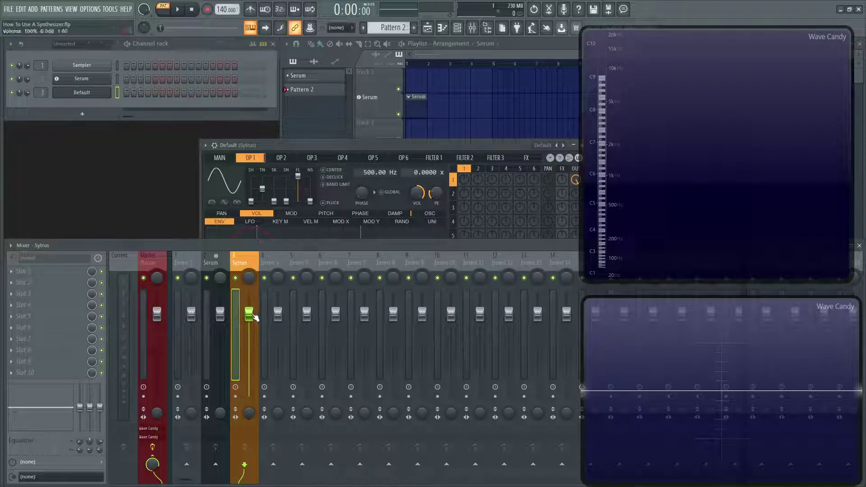
left_click_drag(247, 312, 249, 365)
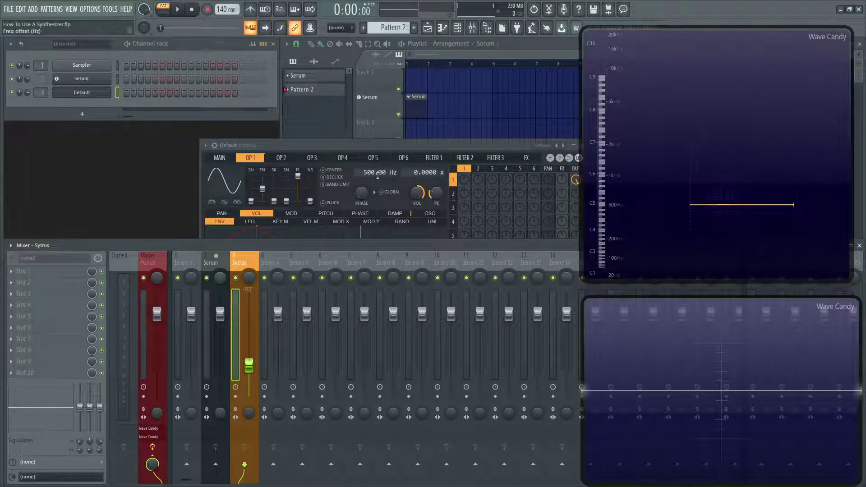
left_click(380, 148)
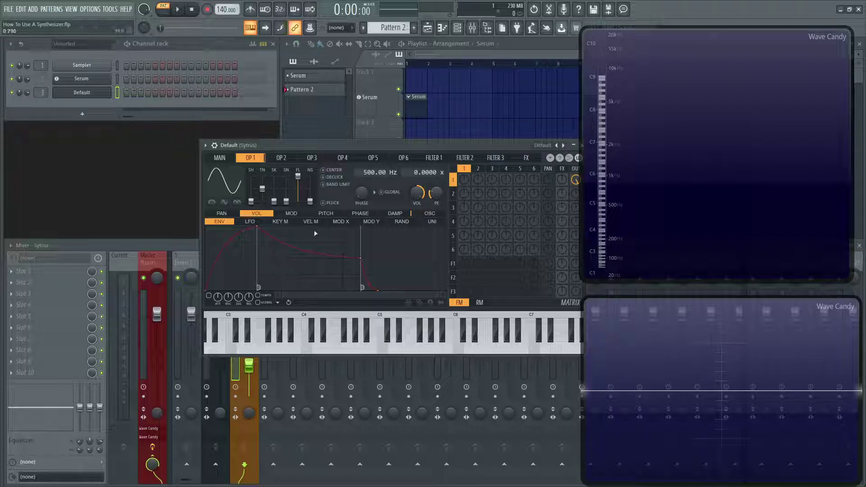
Lower the Sytrus mixer channel to about 16%, play a note, and drop operator 1's offset to 200 Hz
left_click_drag(370, 174, 370, 135)
left_click(198, 247)
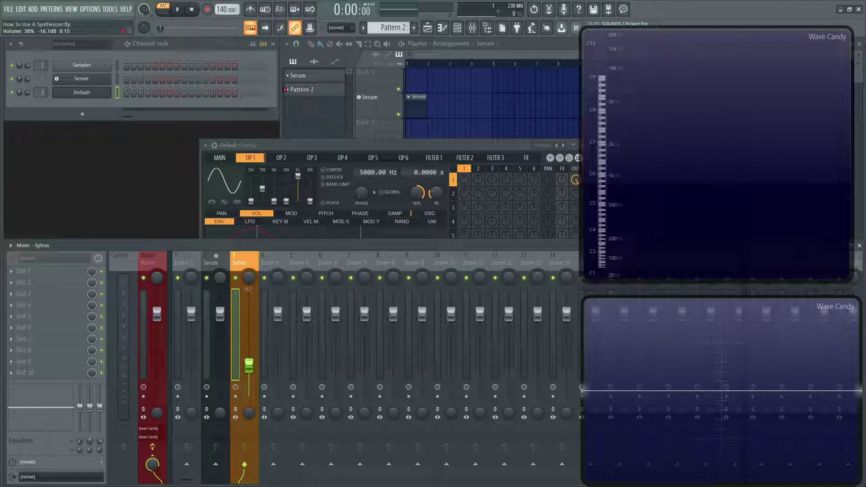
left_click_drag(249, 365, 249, 383)
key("d")
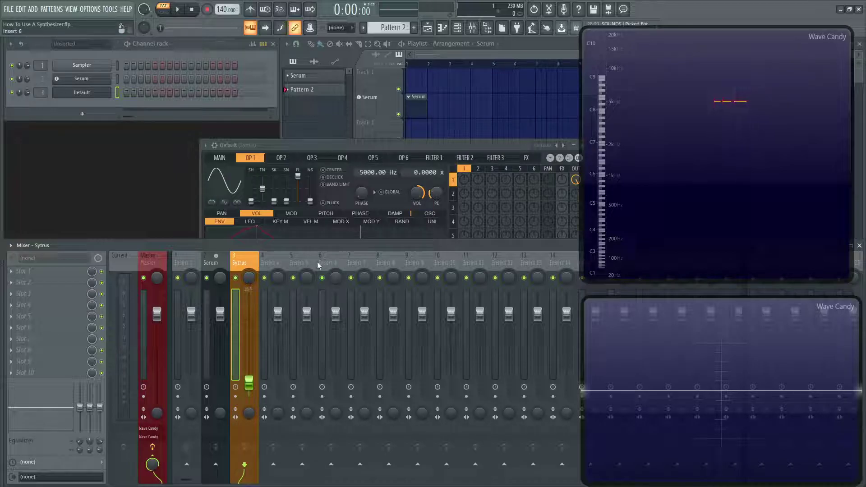
mouse_move(378, 172)
left_mouse_down()
mouse_move(378, 181)
mouse_move(367, 177)
left_mouse_up()
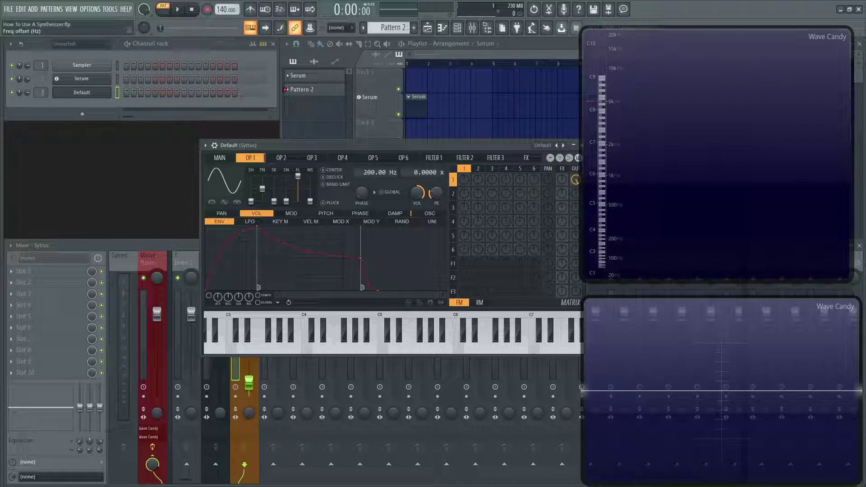
Bring operator 1's frequency offset down through 82 Hz and settle it at 282 Hz
left_click_drag(365, 172, 372, 173)
left_click_drag(373, 173, 373, 168)
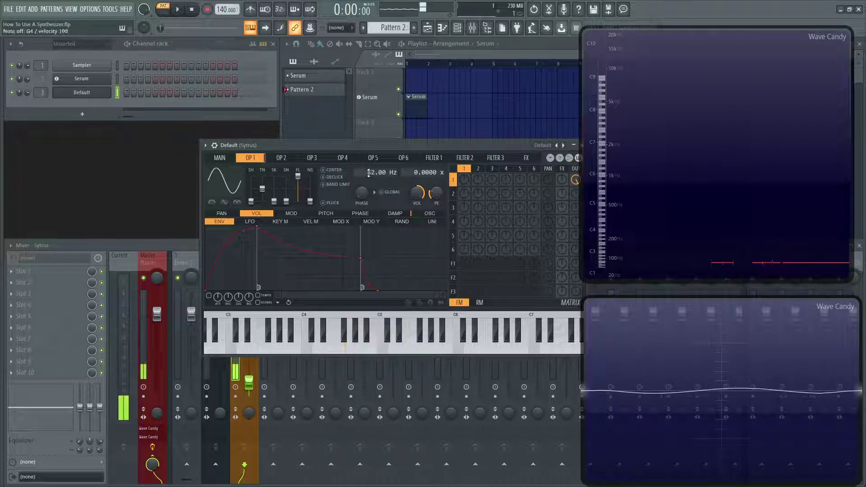
left_click_drag(396, 146, 387, 130)
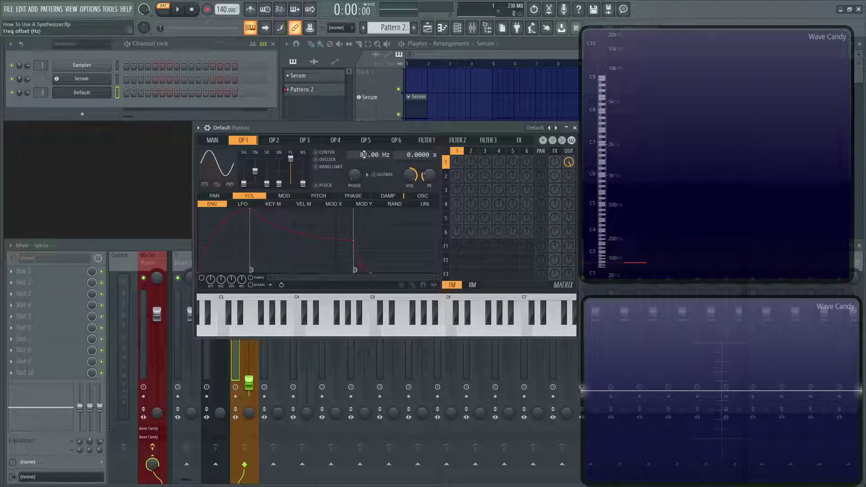
left_click_drag(368, 154, 369, 149)
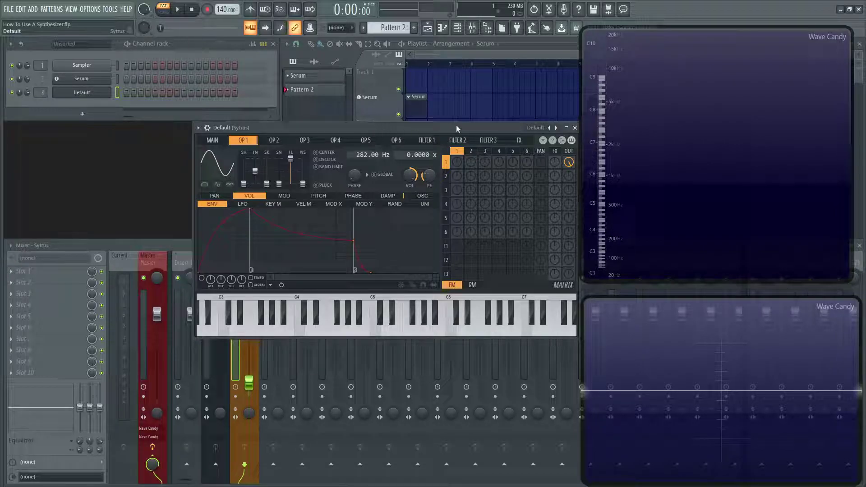
left_click_drag(464, 127, 412, 148)
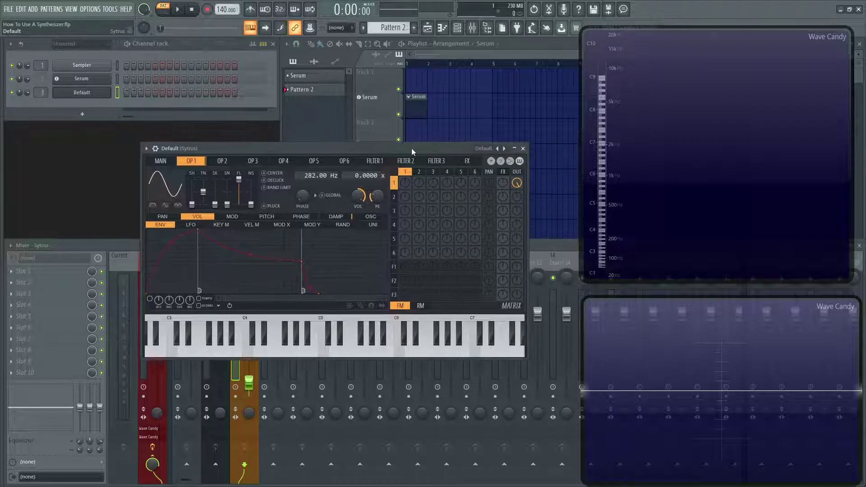
Close Sytrus, open Serum at full size from the Channel rack, and load its Init Preset
left_click(523, 149)
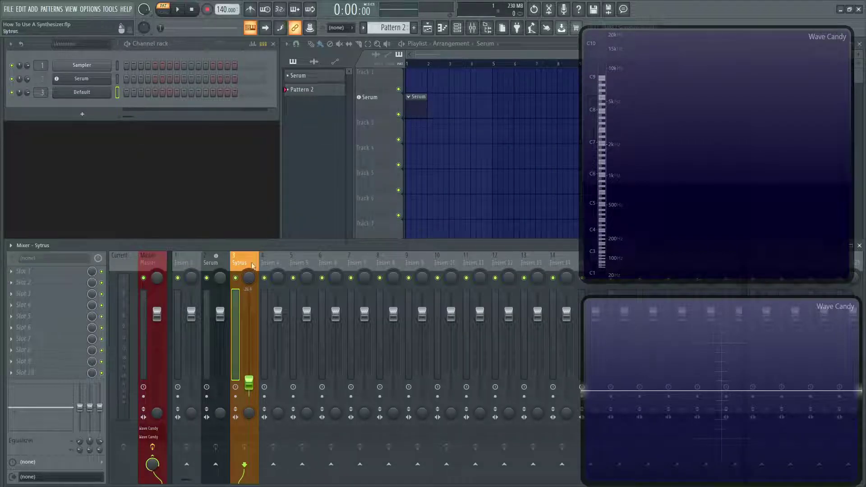
left_click(222, 266)
left_click(86, 79)
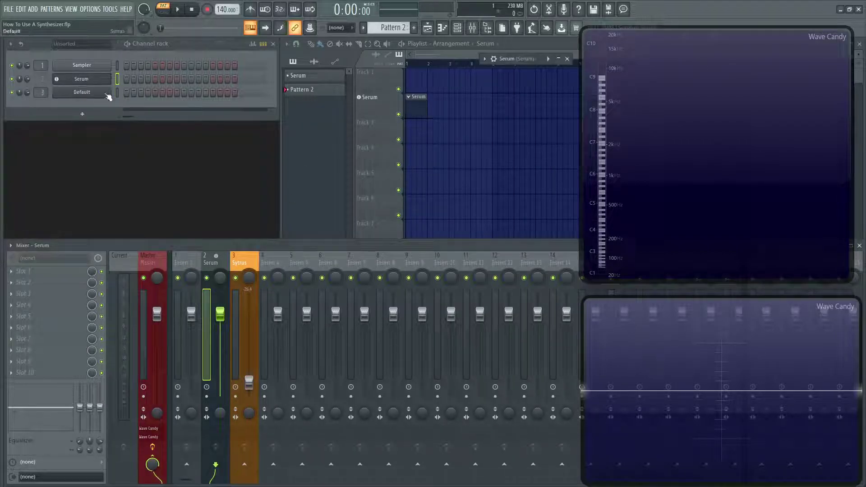
left_click(549, 58)
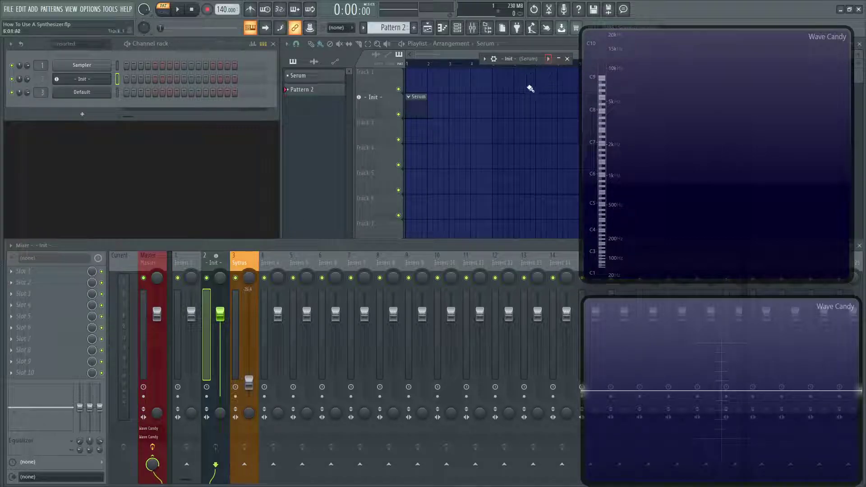
left_click(562, 60)
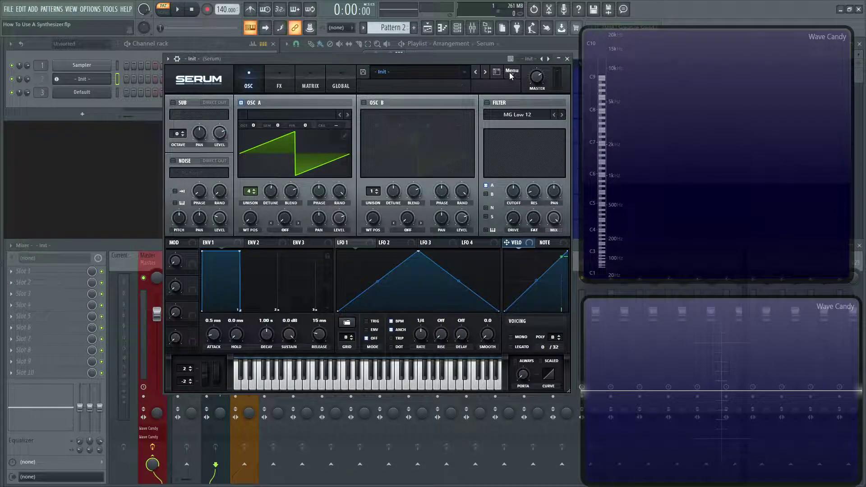
left_click(511, 73)
left_click(534, 130)
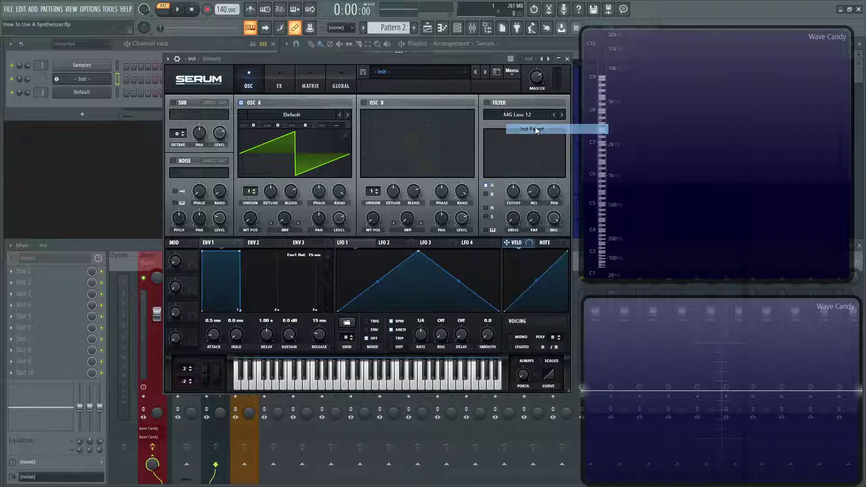
Load Analog > Basic Shapes into oscillator A and return its wavetable position to the sine
left_click(294, 116)
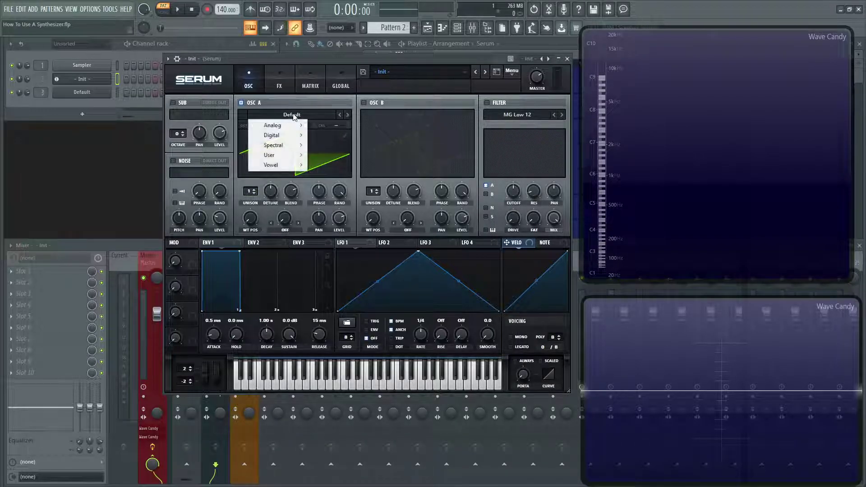
mouse_move(286, 136)
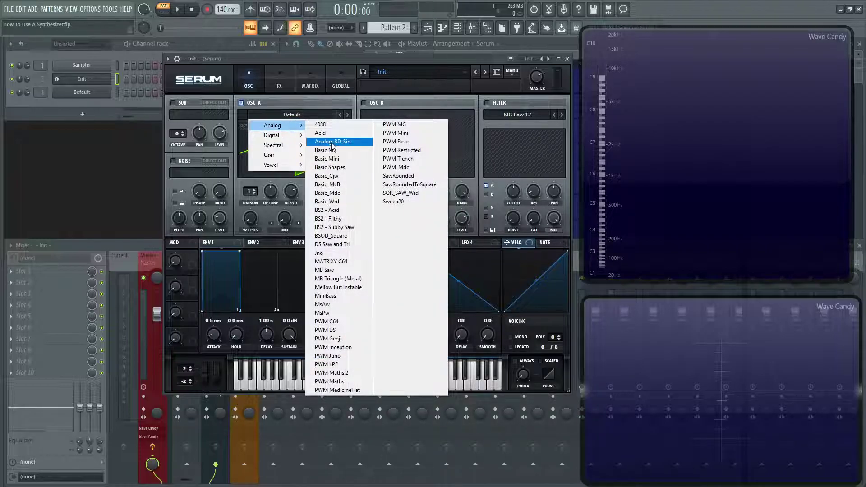
left_click(345, 168)
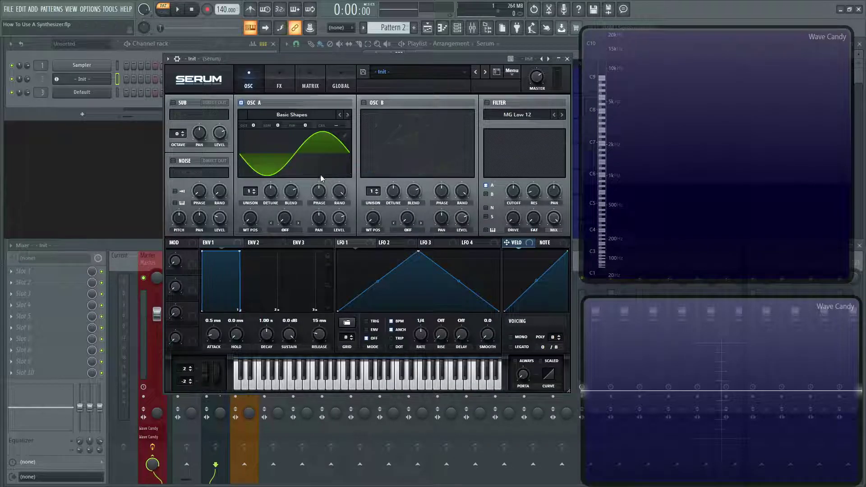
mouse_move(251, 224)
left_mouse_down()
mouse_move(258, 170)
mouse_move(261, 225)
left_mouse_up()
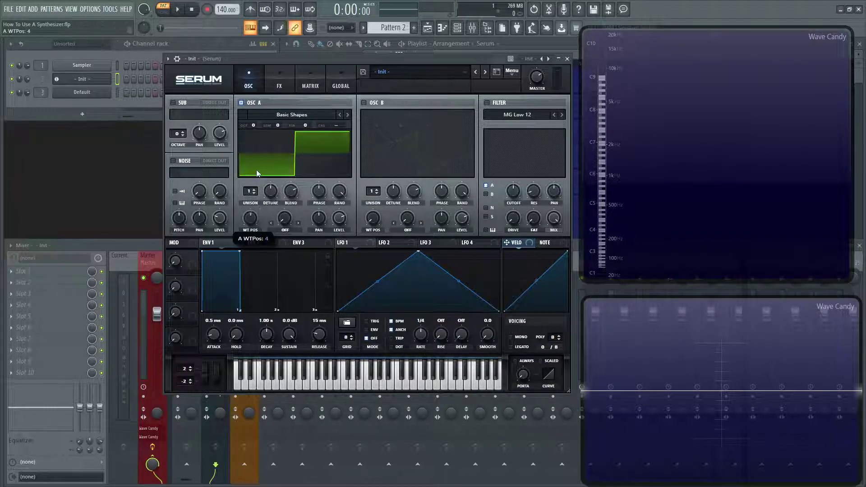
left_click_drag(258, 176, 271, 181)
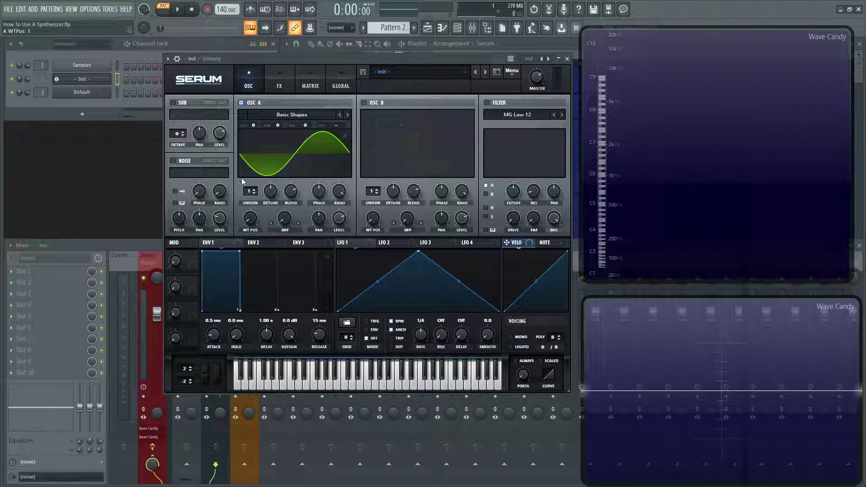
Open oscillator A's wavetable editor and shift Bin 1's phase to 26%, then 64%
left_click(345, 135)
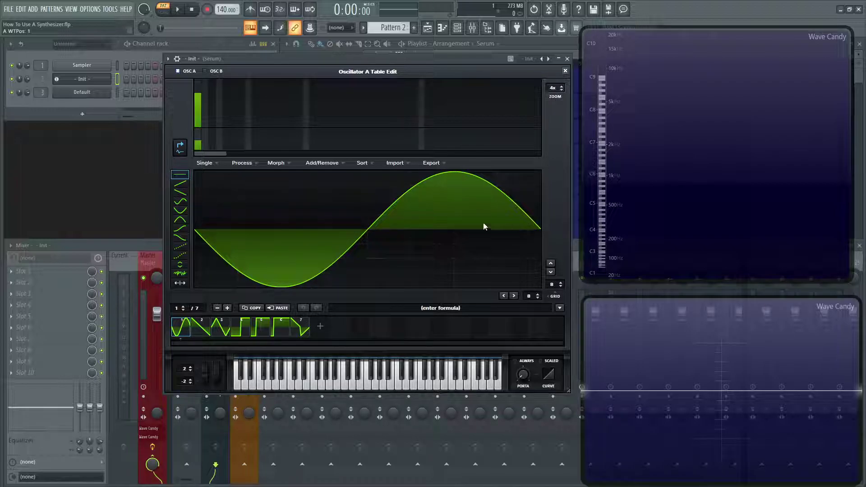
mouse_move(199, 148)
left_mouse_down()
mouse_move(200, 138)
mouse_move(201, 145)
left_mouse_up()
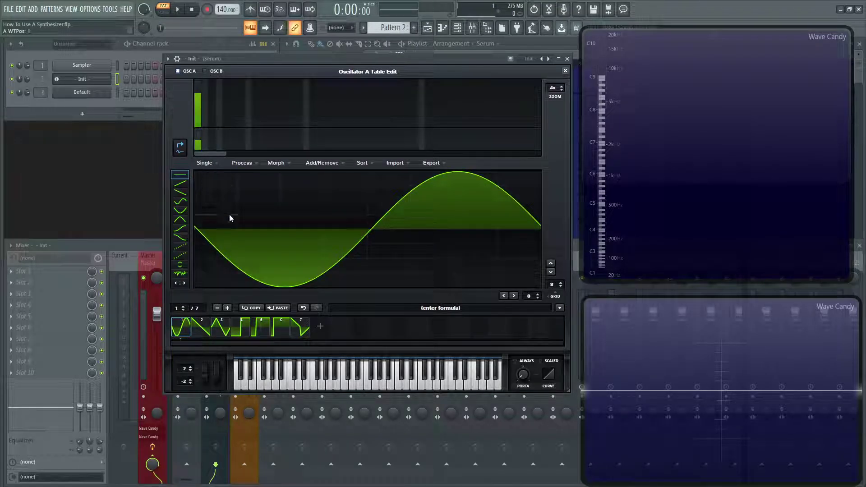
left_click_drag(200, 138, 200, 146)
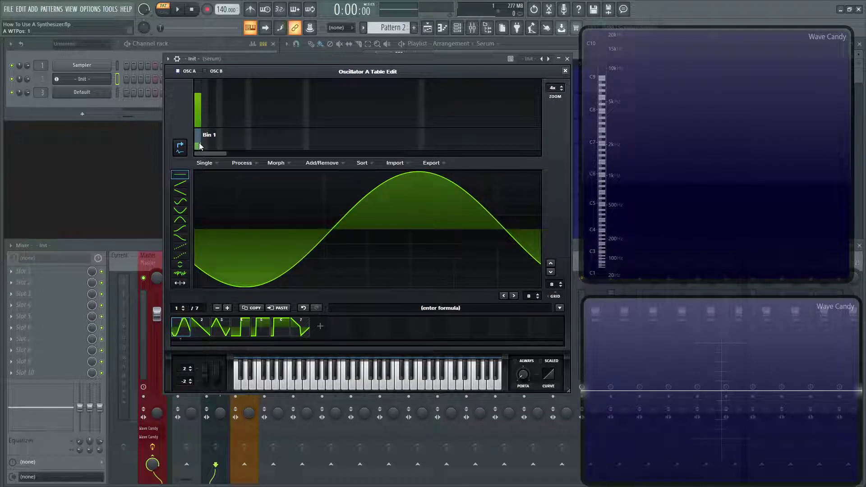
Play a note and adjust Bin 1's phase until the sine dips to its trough before its peak
key("c")
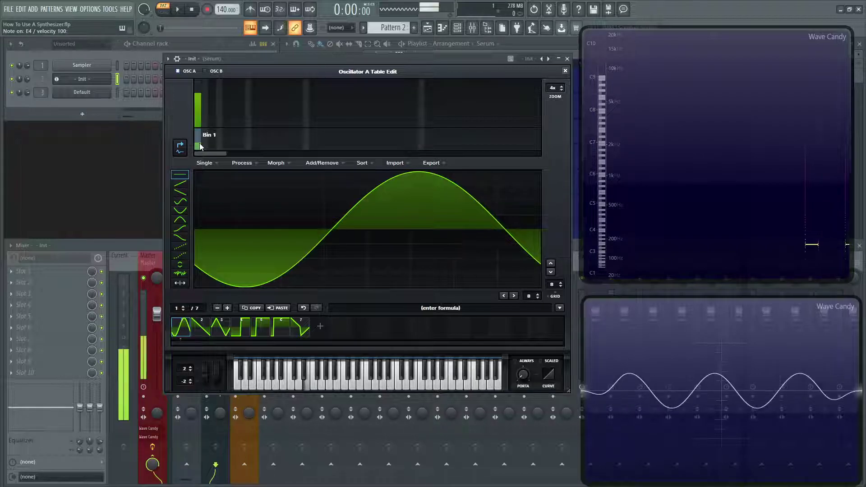
left_click_drag(199, 148, 200, 145)
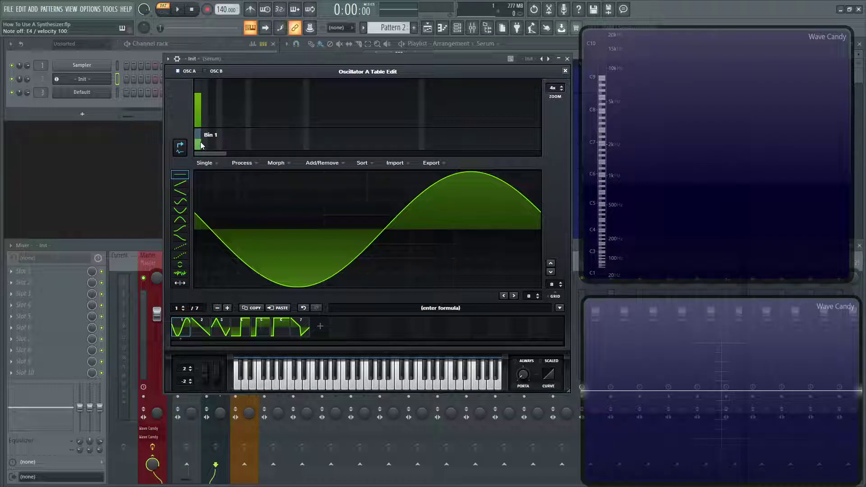
left_click_drag(201, 145, 200, 144)
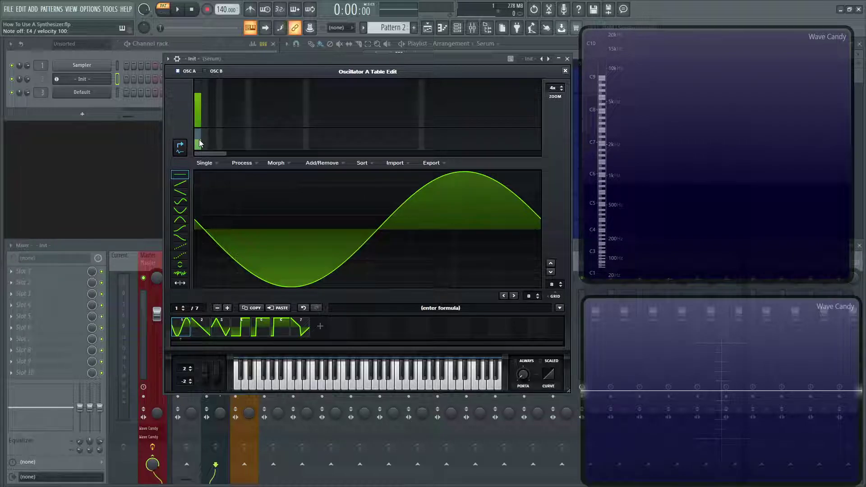
left_click_drag(200, 146, 201, 149)
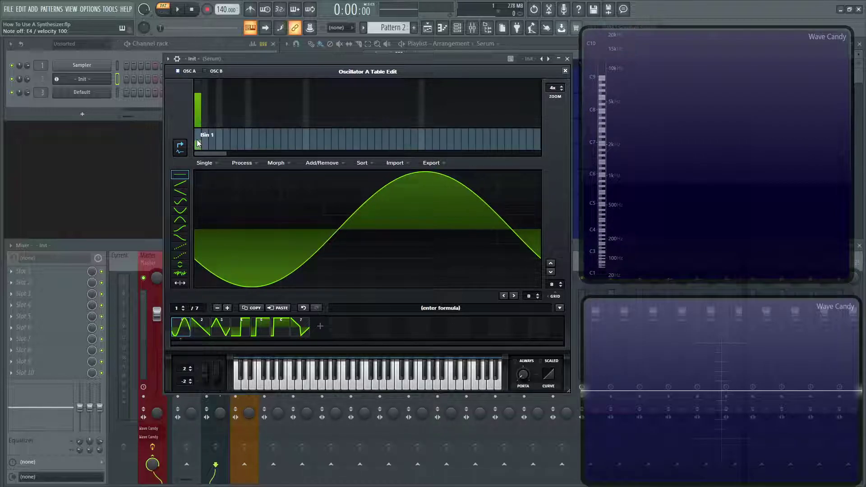
left_click_drag(199, 144, 199, 143)
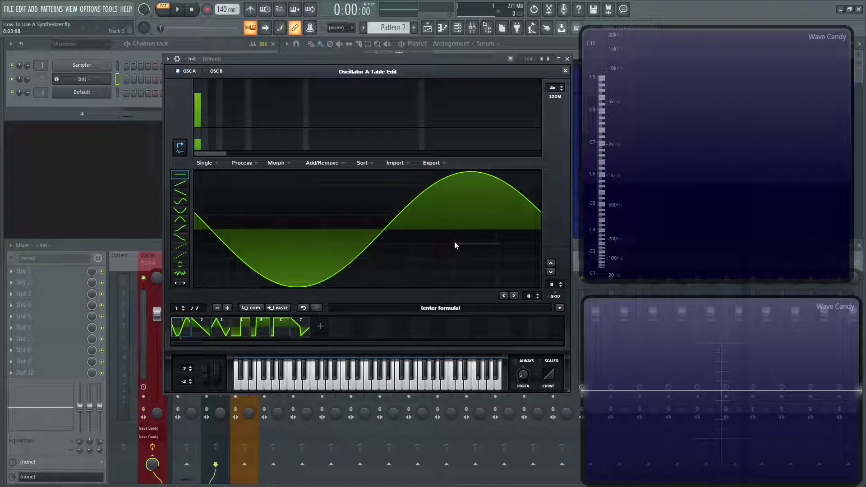
Reset Serum to its Init Preset and load the Analog Basic Shapes wavetable on OSC A
left_click(565, 71)
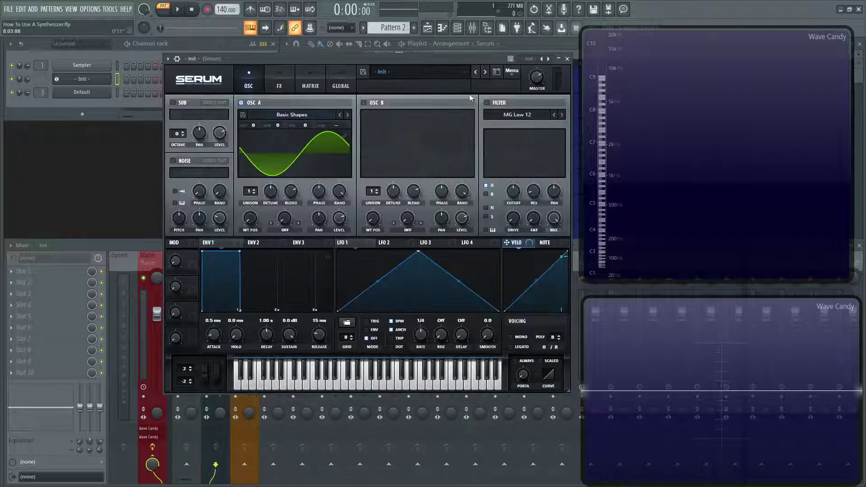
left_click(511, 72)
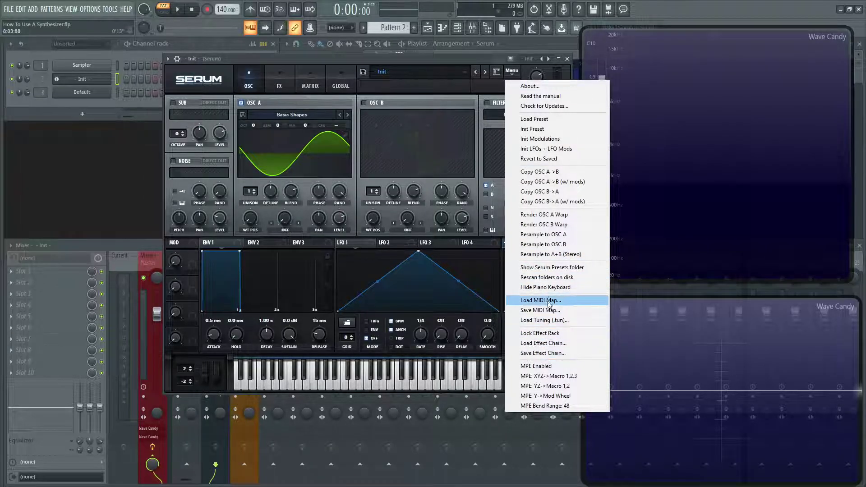
left_click(538, 131)
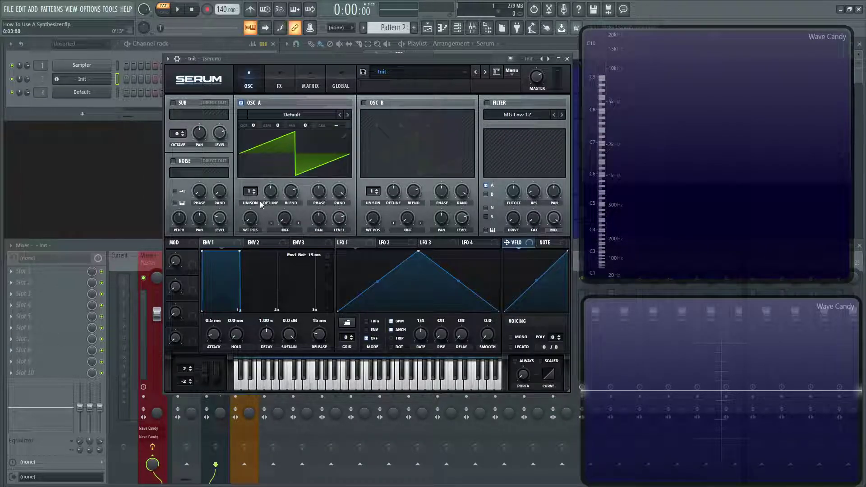
left_click(291, 116)
mouse_move(287, 128)
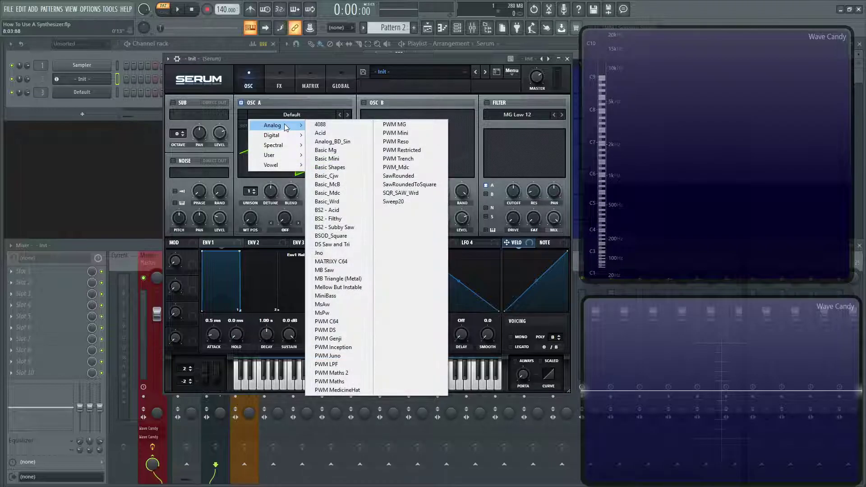
left_click(327, 167)
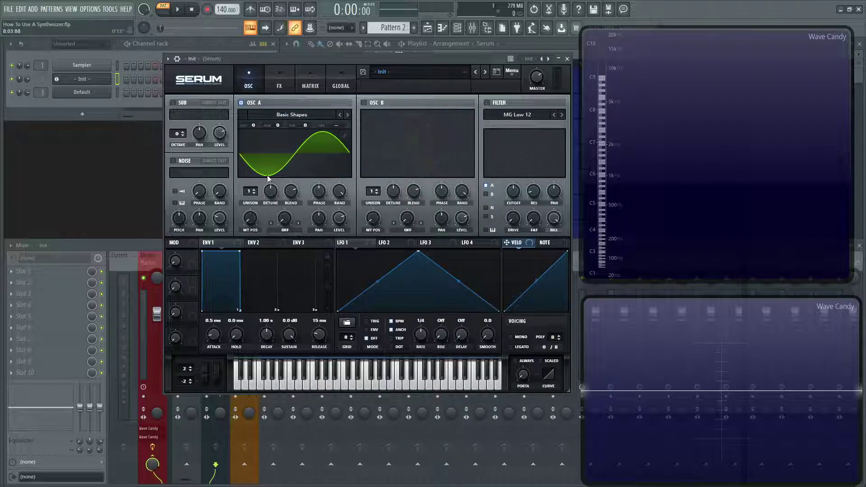
Enable OSC B, load Basic Shapes on it too, and play two notes to audition
left_click(364, 103)
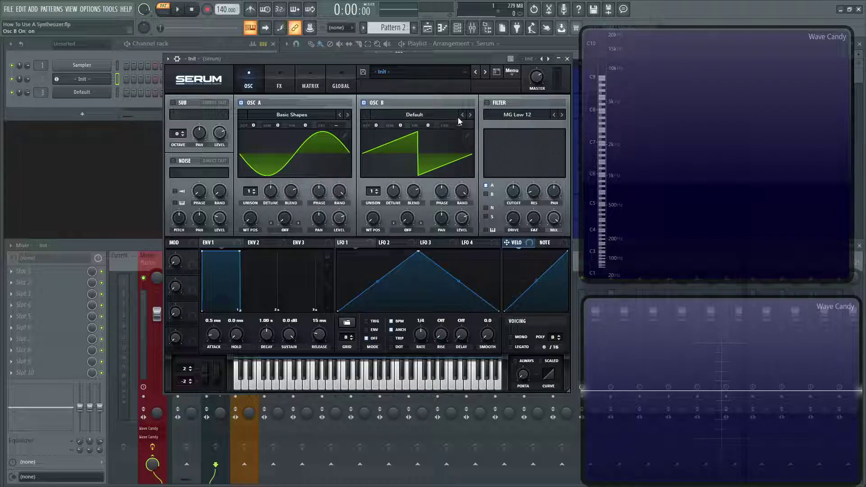
left_click(431, 115)
mouse_move(408, 130)
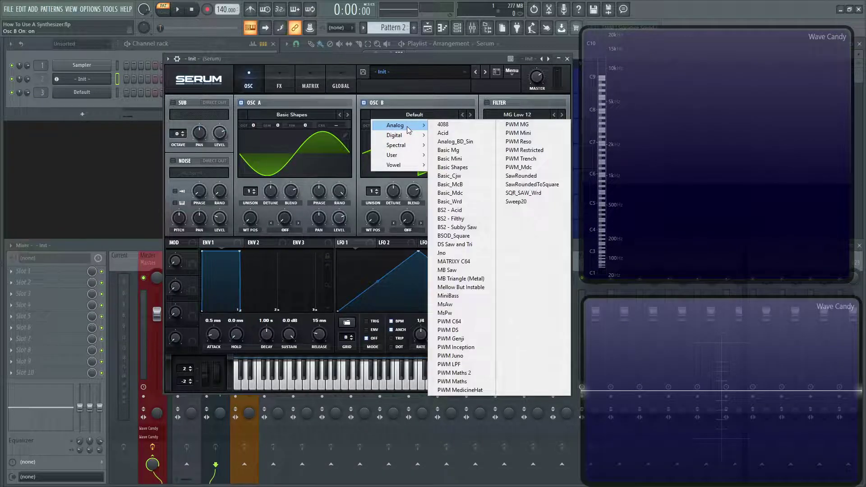
left_click(453, 167)
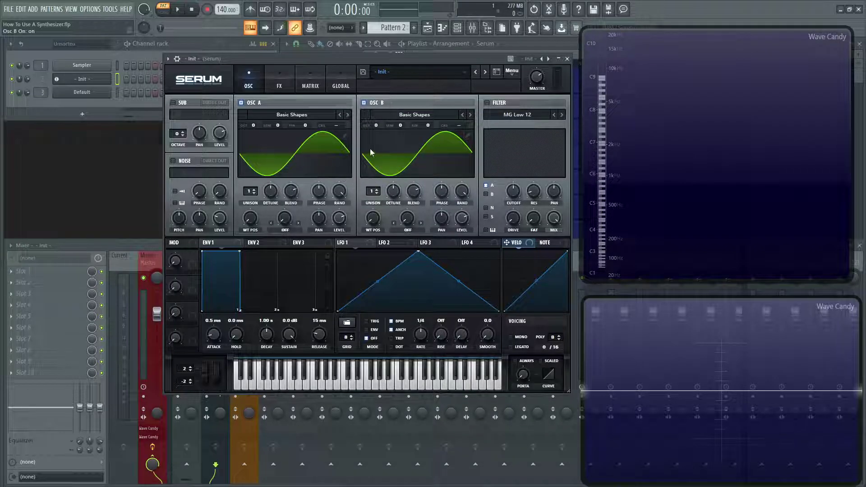
key("d")
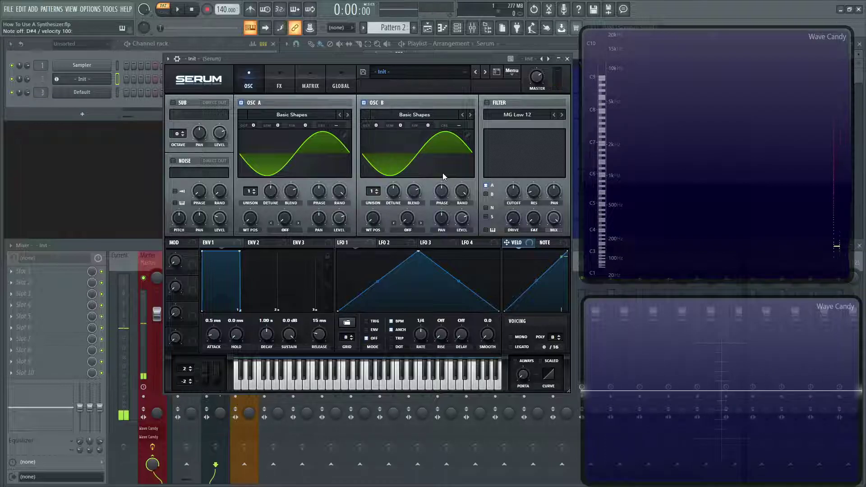
key("g")
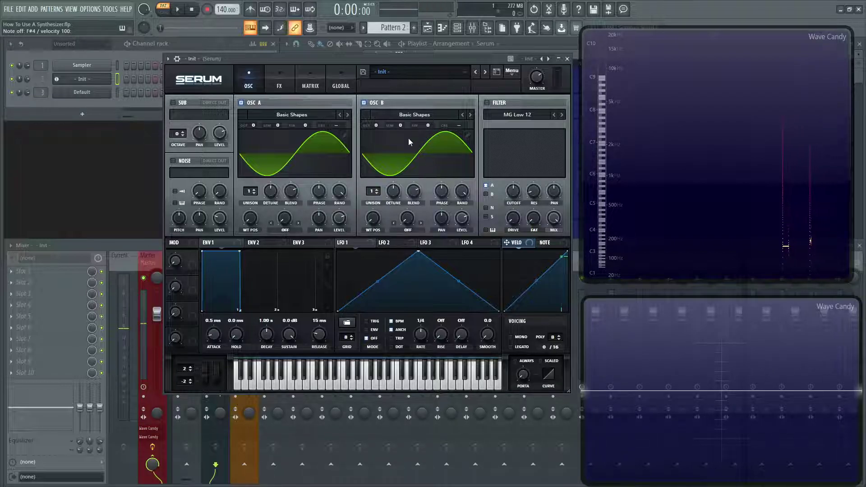
Flip OSC B's sine waveform upside down in its wavetable editor, then close the editor
left_click(467, 136)
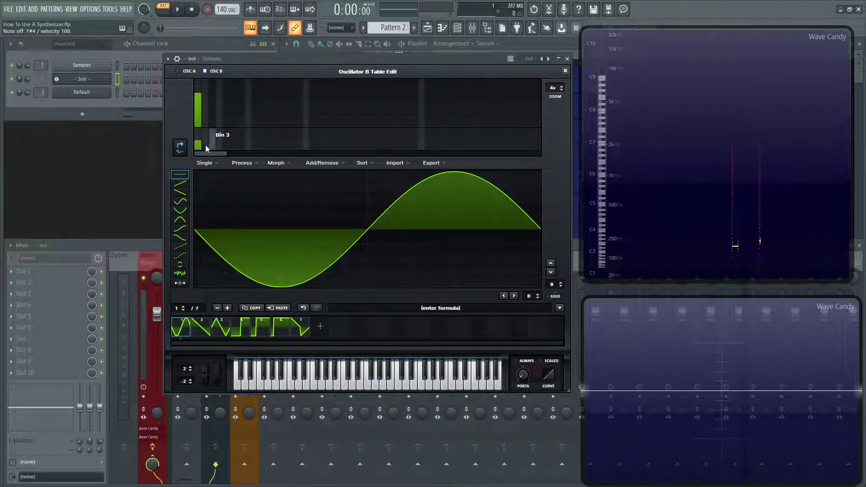
left_click(242, 163)
left_click(290, 273)
left_click(566, 71)
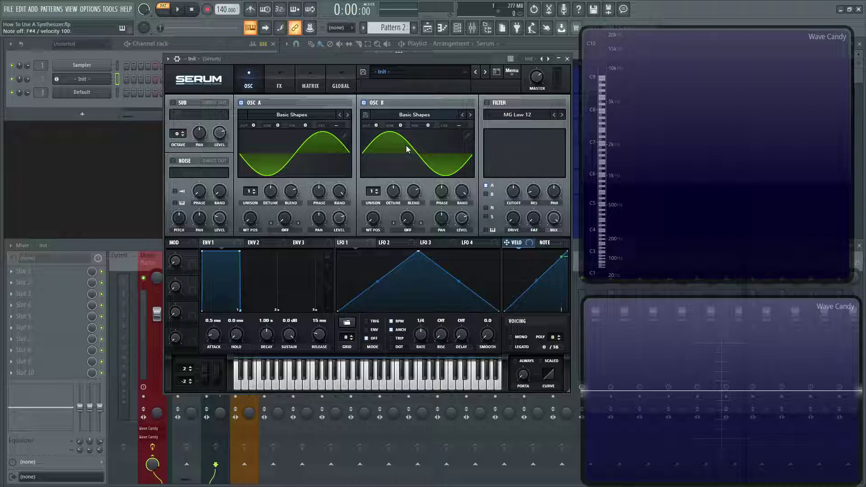
Experiment with OSC B's Bin 1 phase and magnitude bars in the wavetable editor
left_click(468, 136)
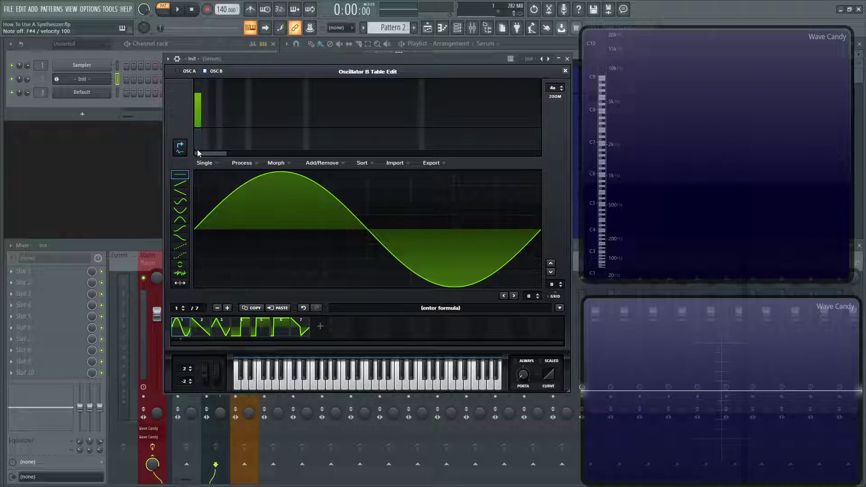
left_click_drag(198, 153, 199, 133)
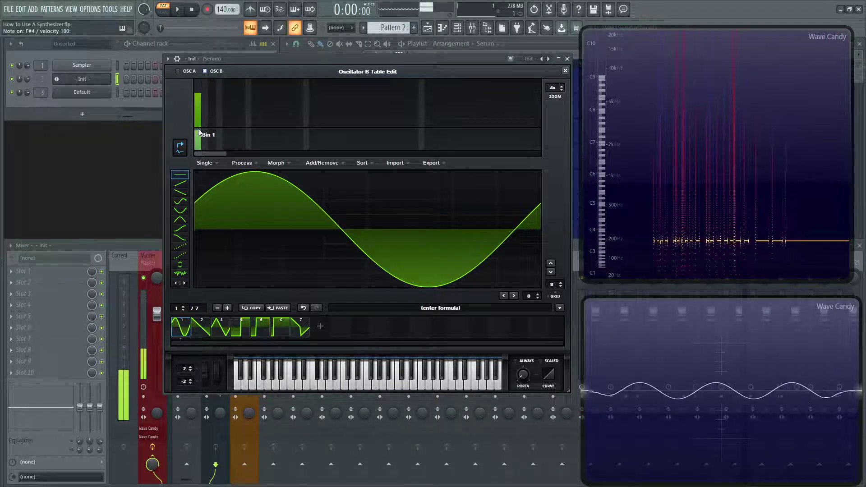
left_click_drag(199, 132, 199, 91)
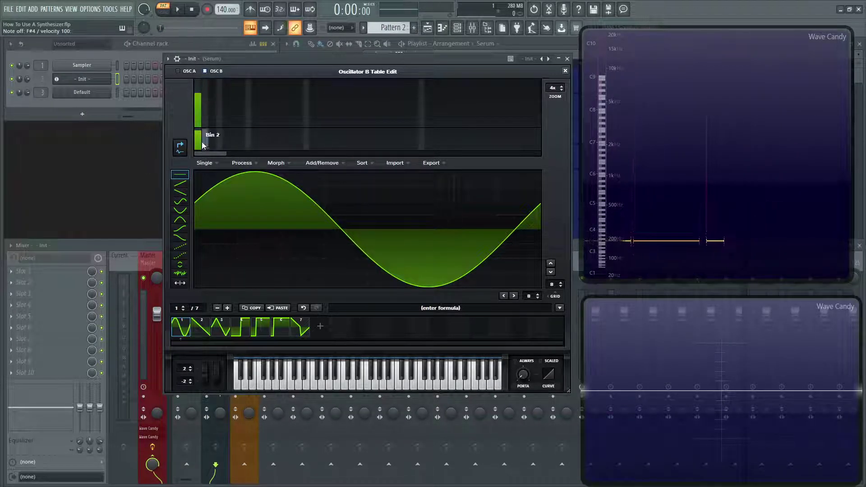
left_click_drag(202, 144, 201, 174)
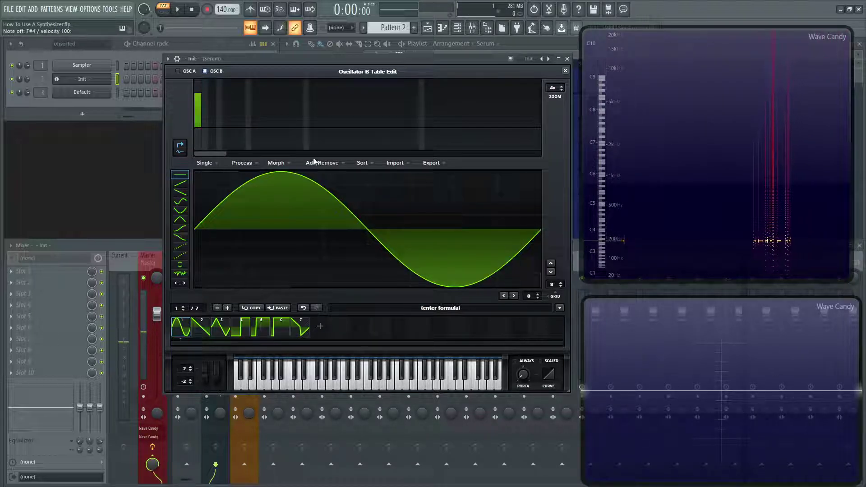
key("Escape")
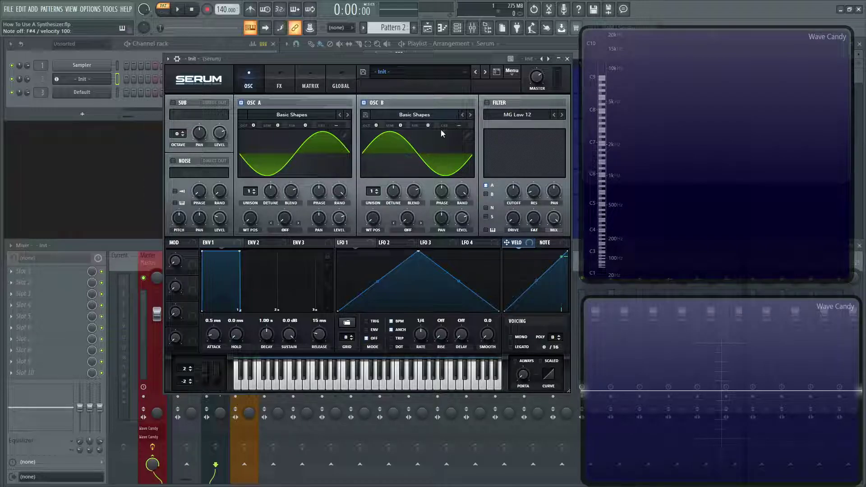
Set OSC B's Bin 1 phase to 180° so the sine starts at its peak
left_click(468, 135)
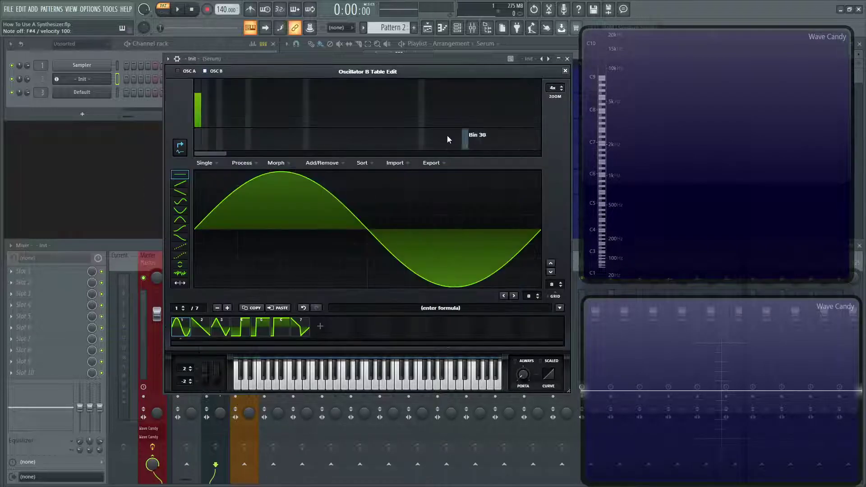
left_click(197, 147)
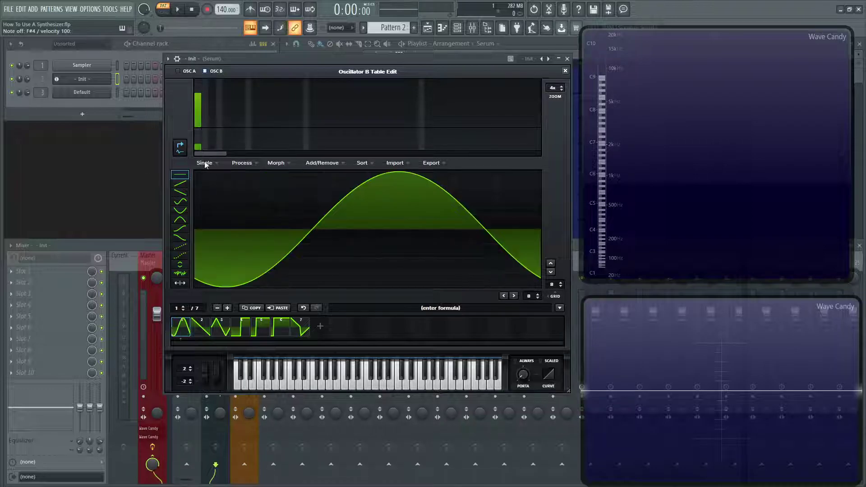
left_click(199, 138)
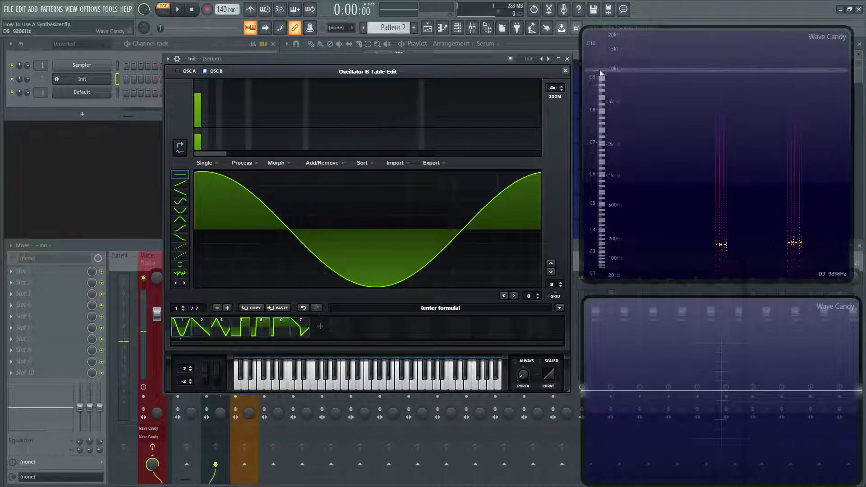
left_click(565, 71)
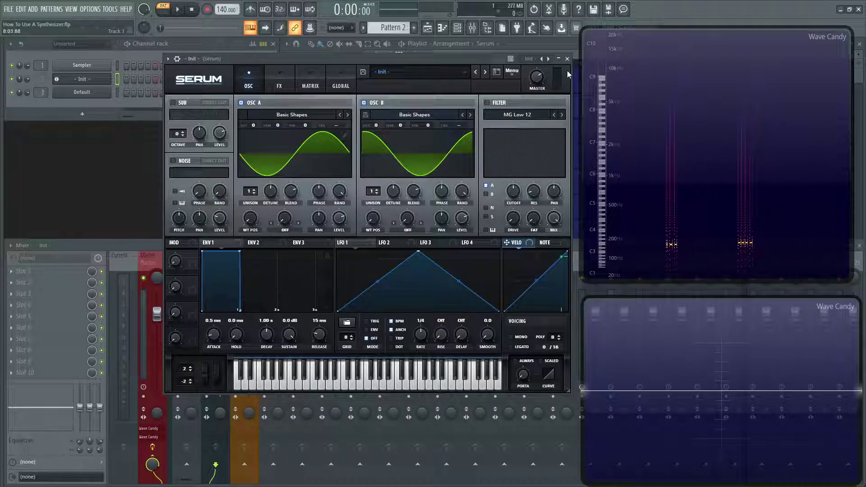